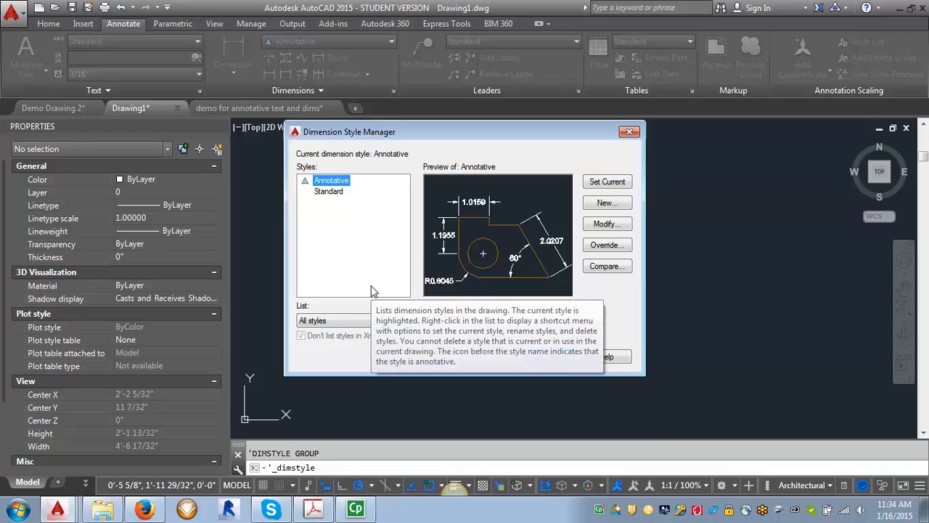
Create a new annotative dimension style named AiO Dim, starting from Annotative, for all dimensions.
click(610, 204)
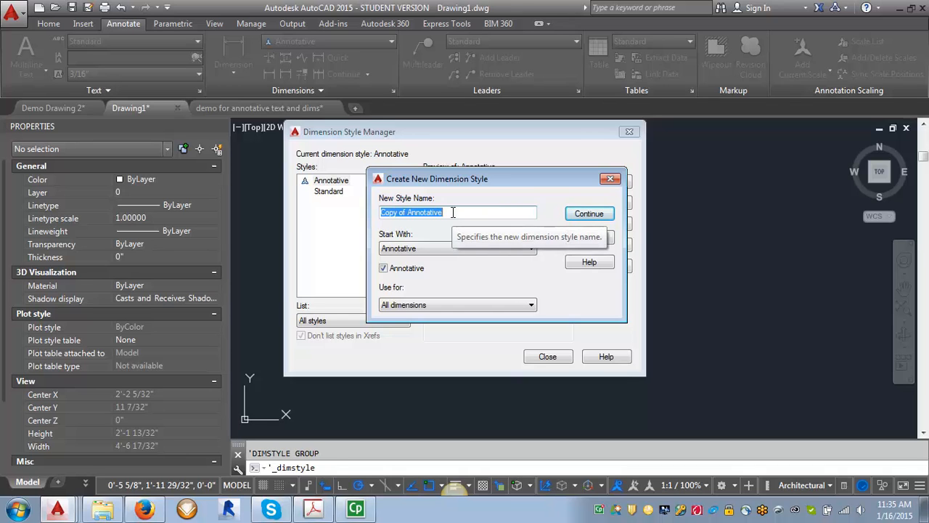
text(Al)
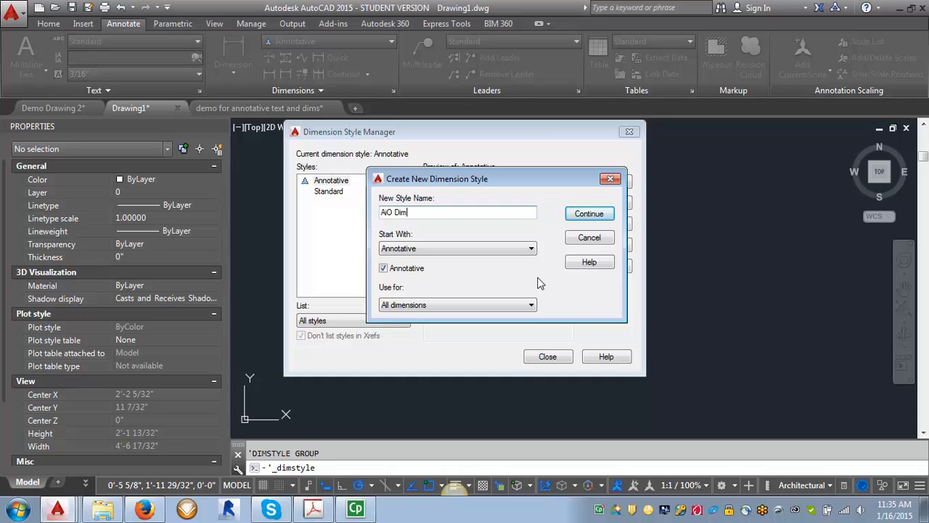
click(589, 214)
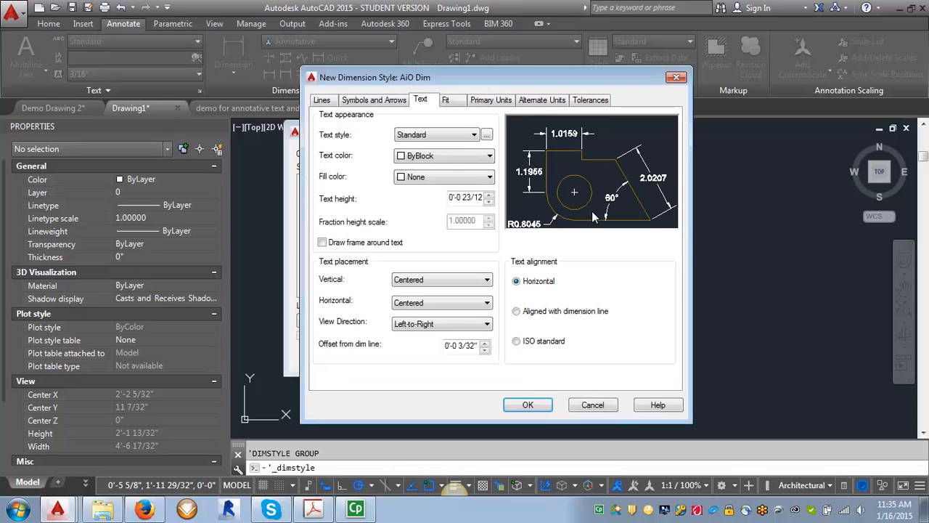
Set the arrowheads to Architectural tick and the arrow size to 3/32".
click(370, 99)
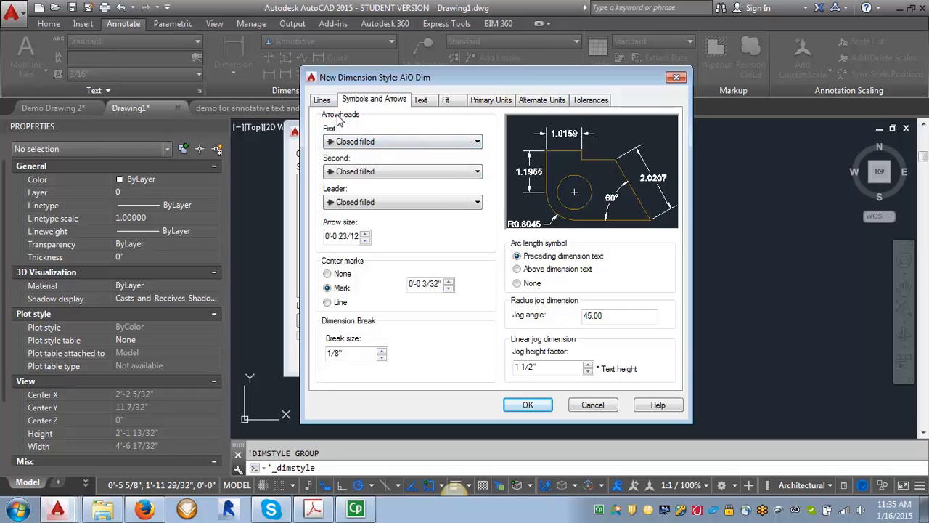
click(478, 142)
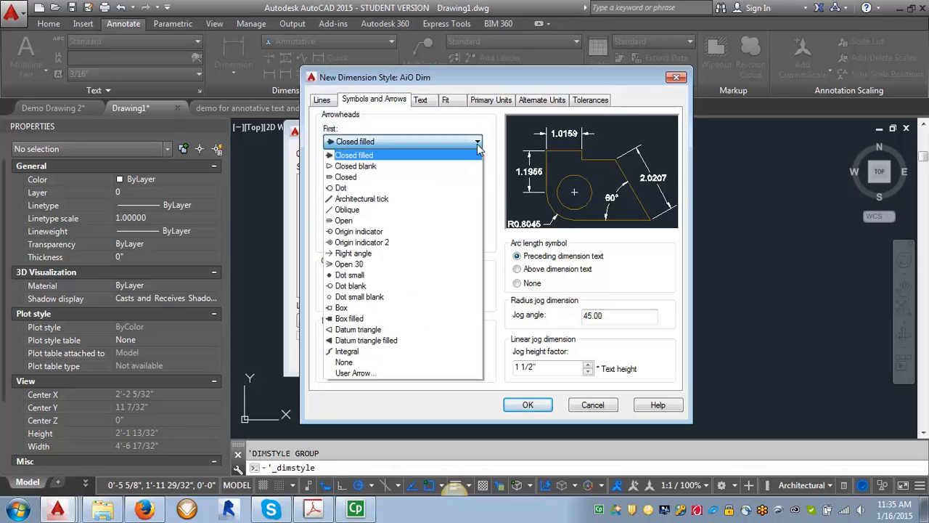
click(375, 201)
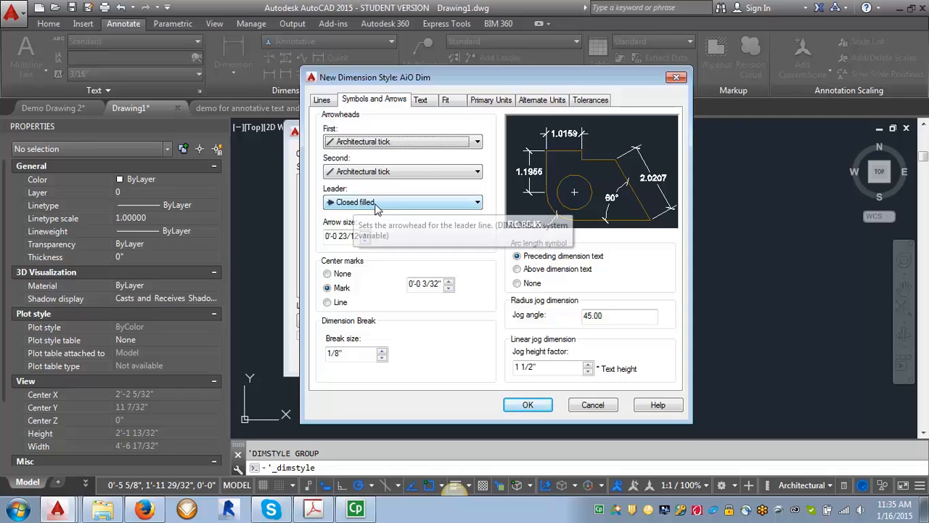
drag(341, 236, 381, 233)
text(3/)
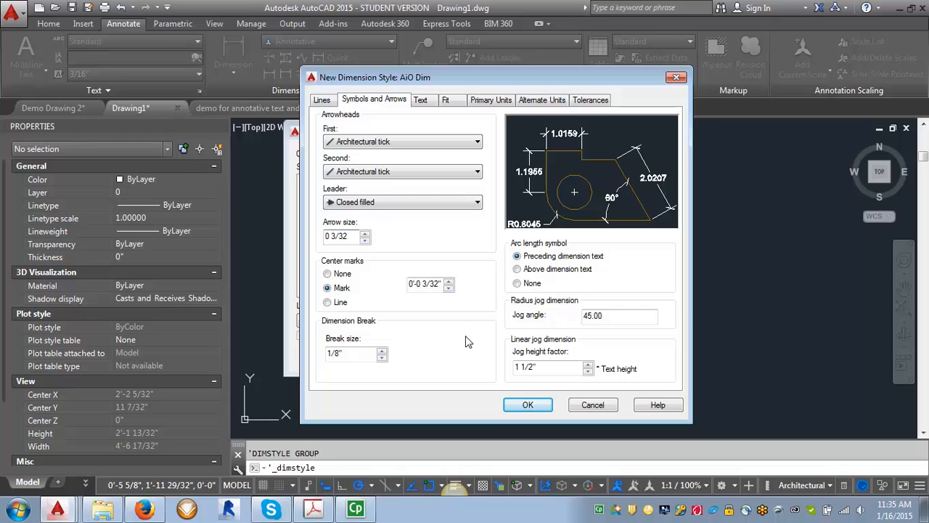
Set dimension lines to extend 3/32" beyond ticks, baseline spacing to 3/8", and extension lines to extend 3/32" beyond dimension lines.
click(323, 104)
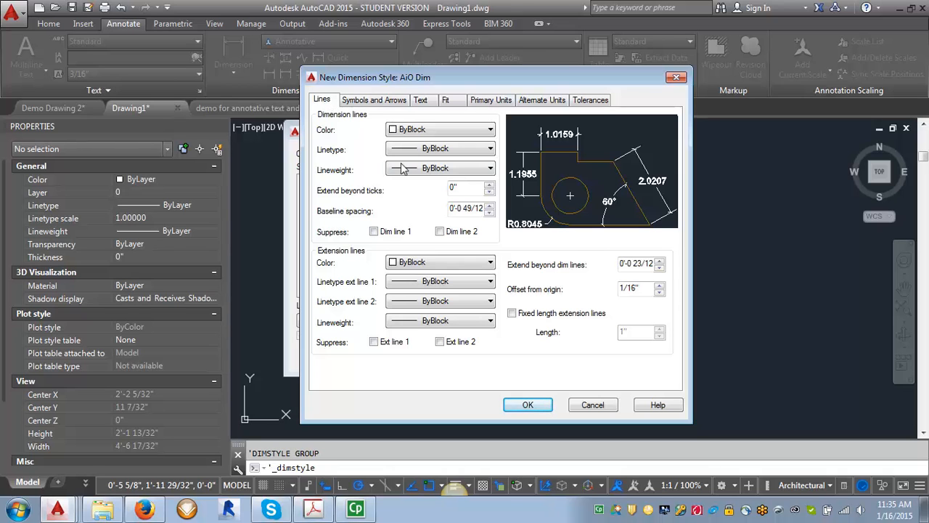
double_click(461, 188)
text(3/32)
double_click(465, 209)
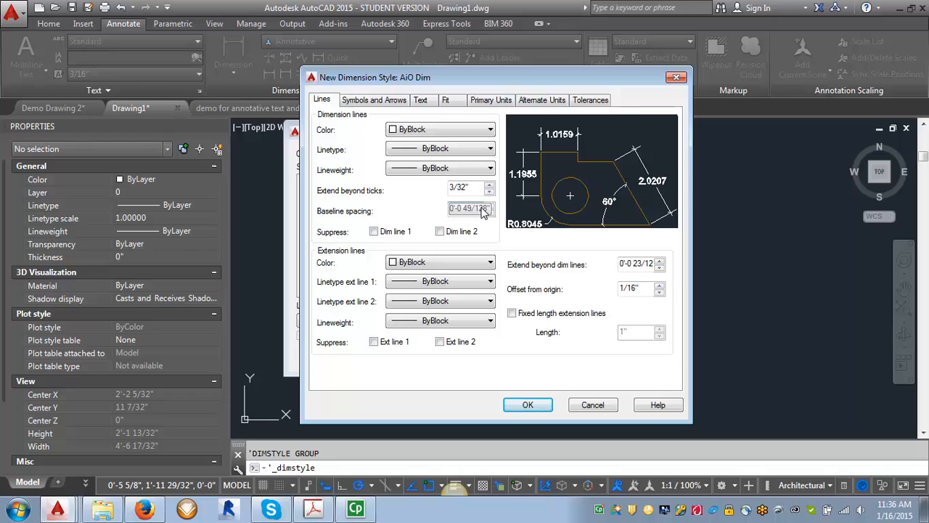
drag(465, 209, 488, 210)
text(3/8)
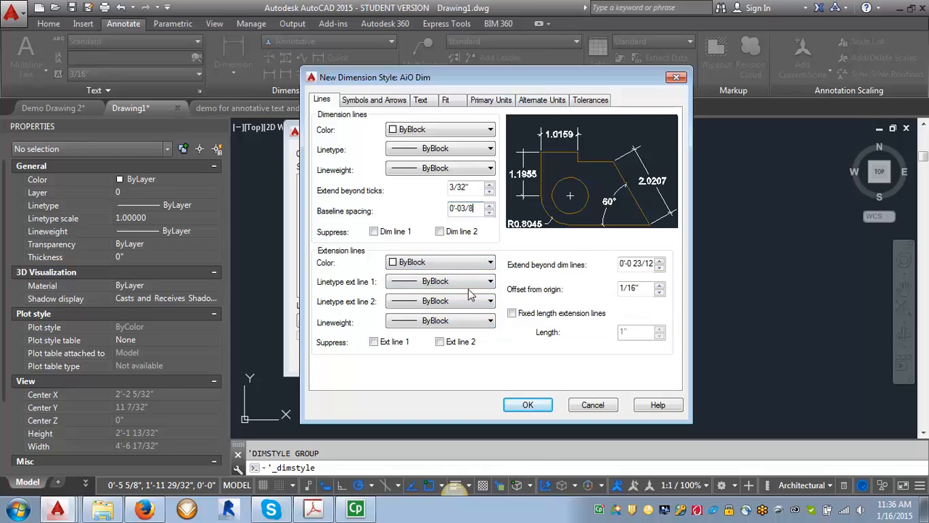
double_click(629, 263)
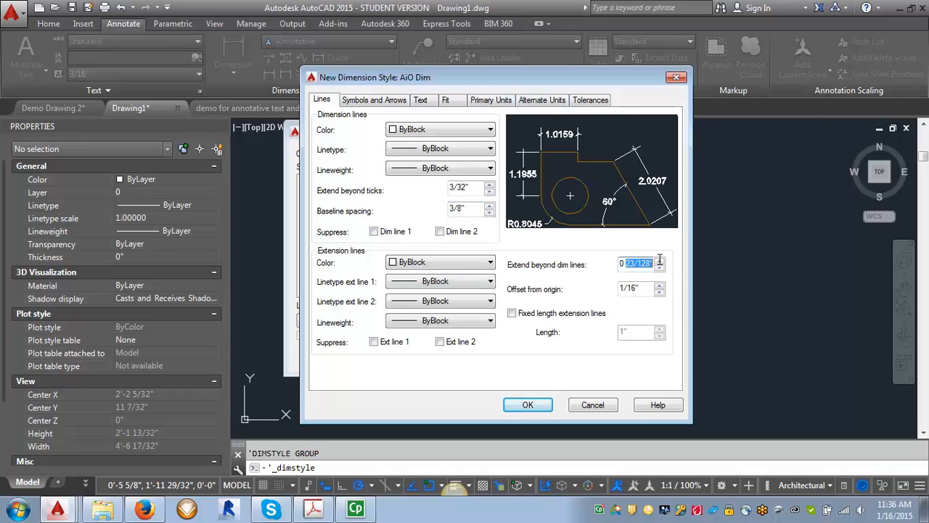
text(3/3)
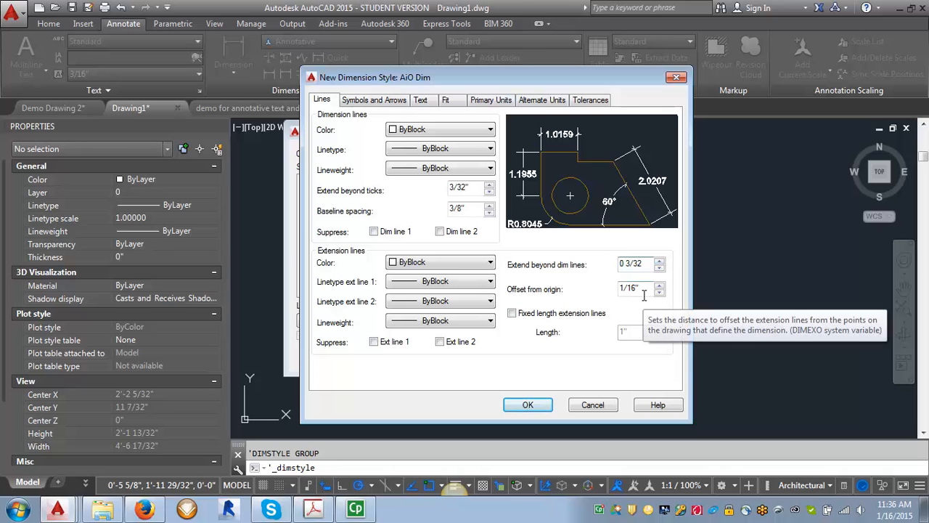
Set the dimension text style to SBT 3_32.
click(422, 101)
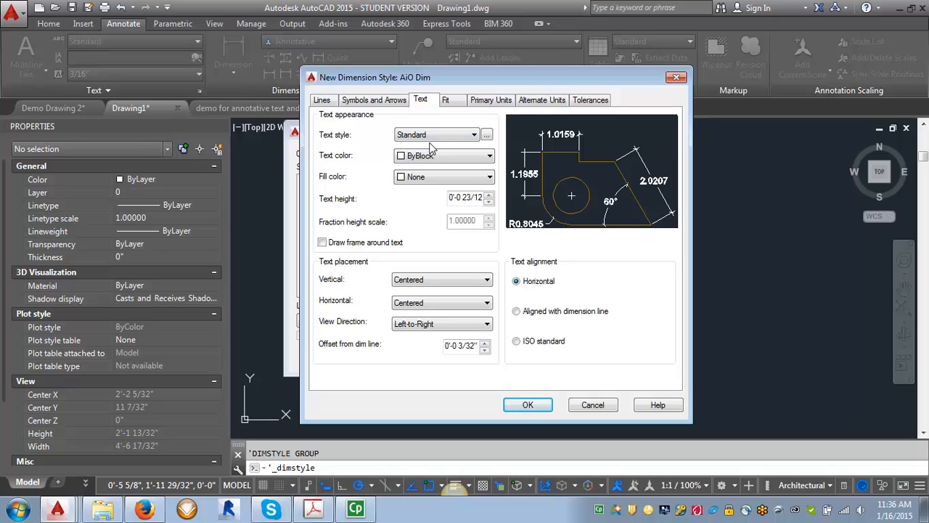
click(473, 136)
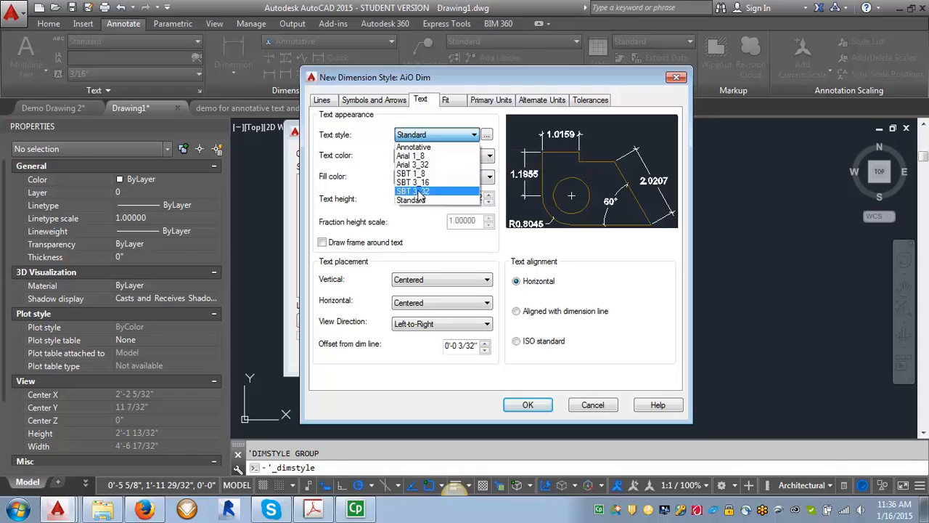
click(422, 190)
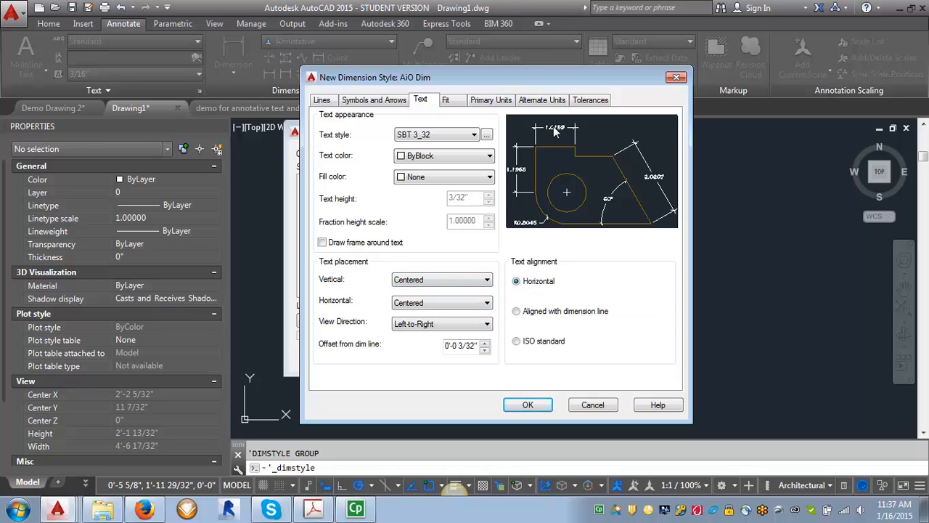
Place dimension text vertically Above the line and align it with the dimension line.
click(433, 280)
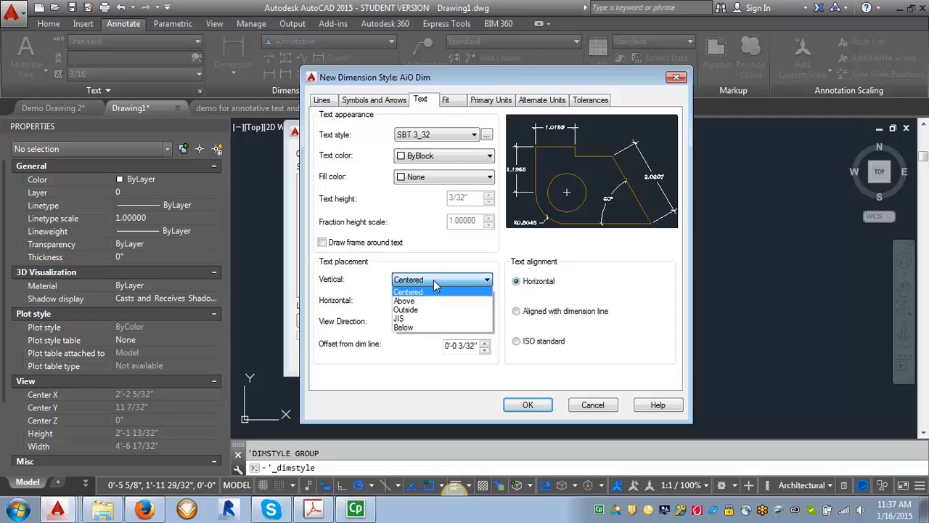
click(426, 302)
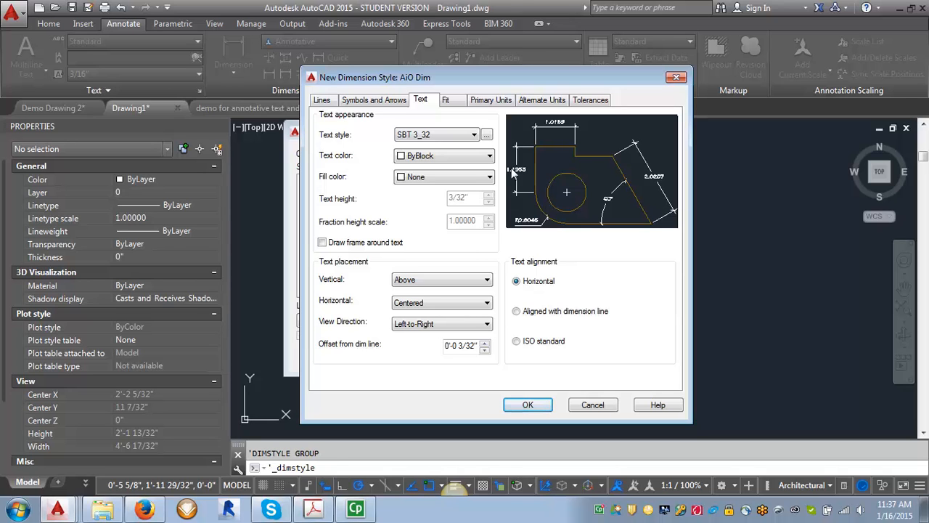
click(516, 311)
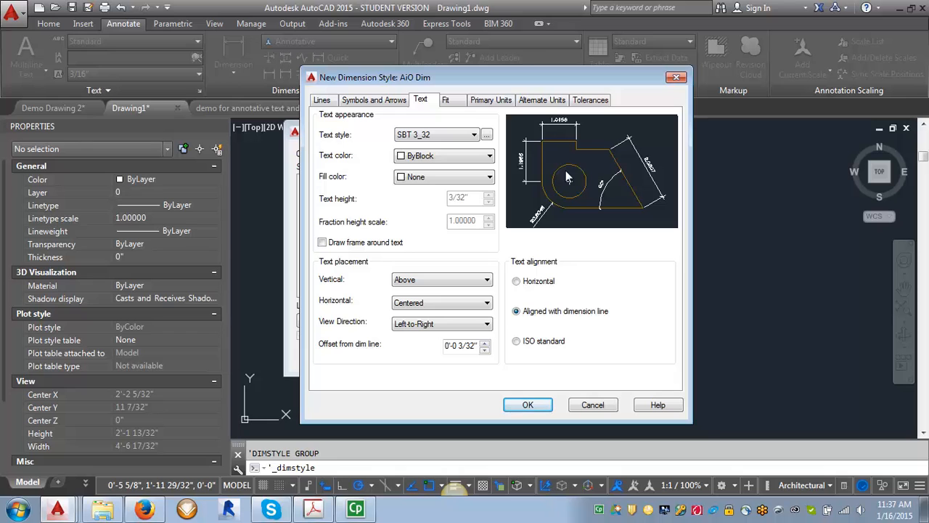
Set fit options to move both text and arrows, place text over the dimension line with a leader, and draw dim lines between extension lines.
click(447, 102)
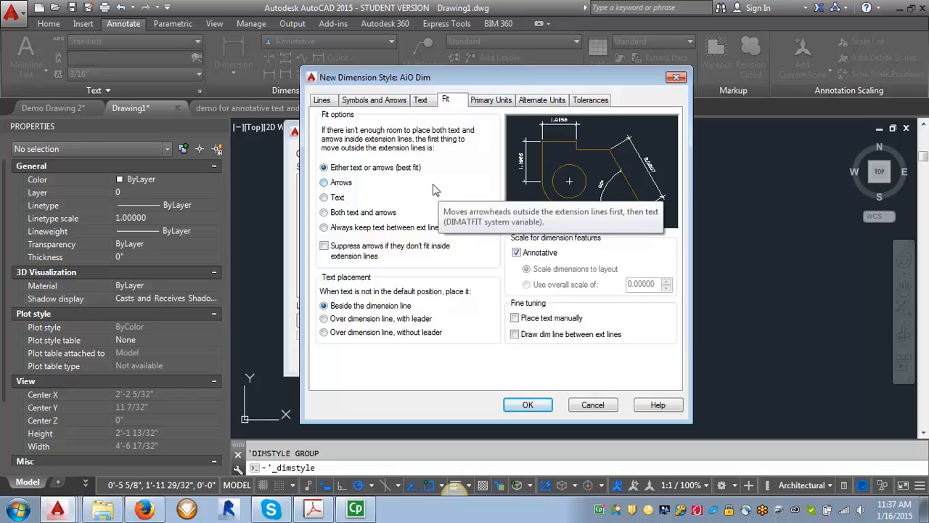
click(325, 212)
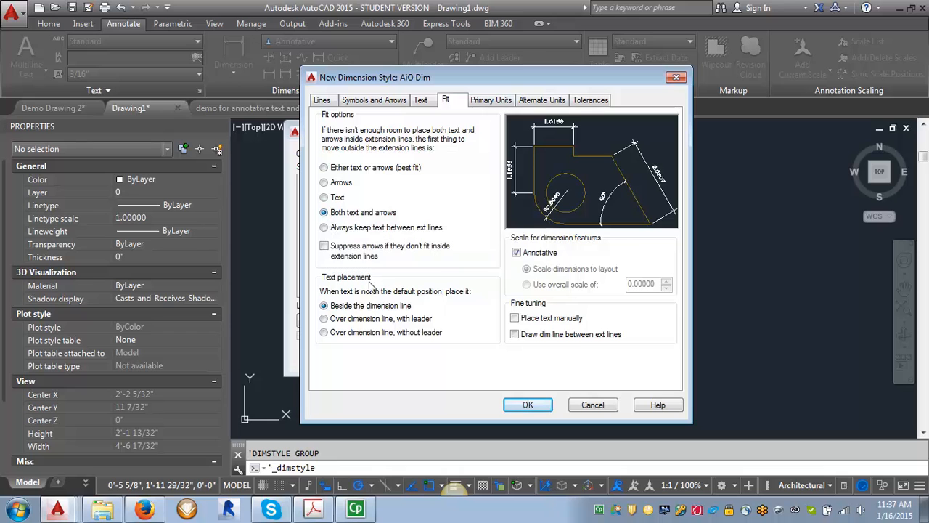
click(325, 318)
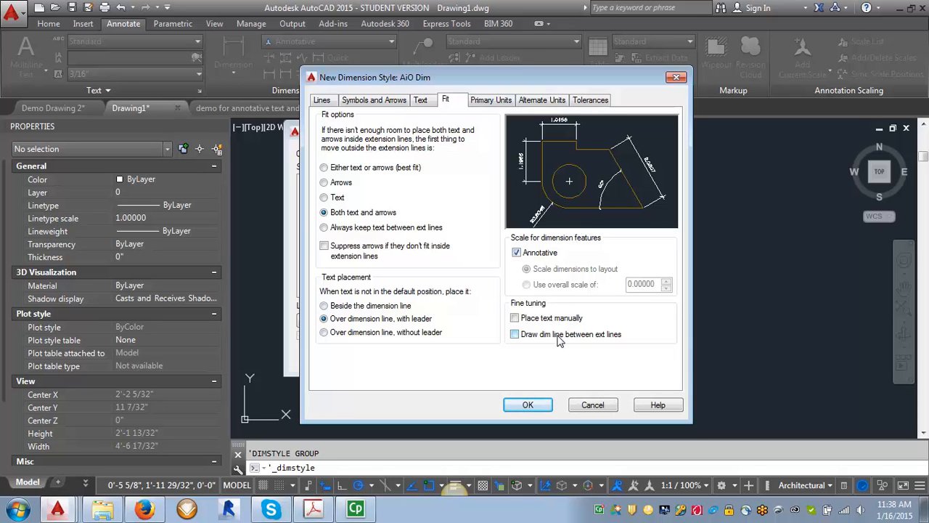
click(515, 336)
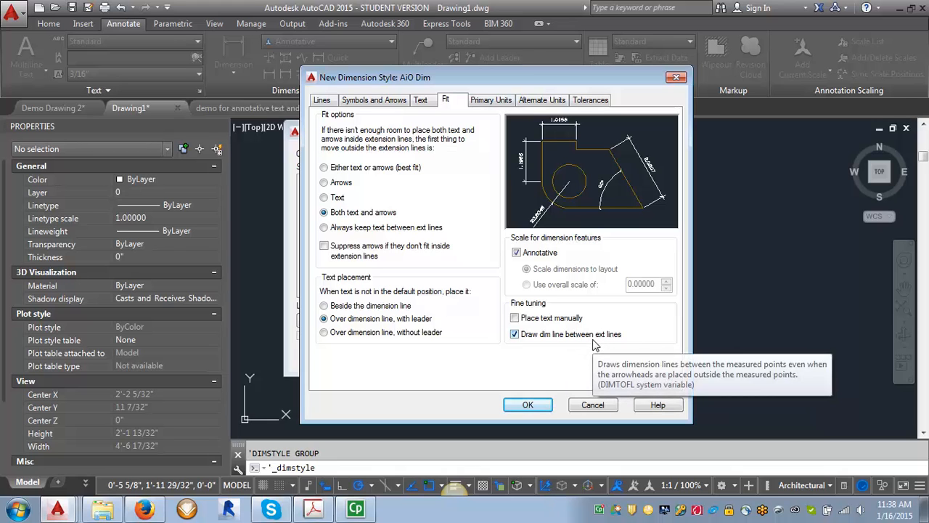
Set primary units to Architectural with 0'-0" precision, toggle zero-inch suppression, and save the new style.
click(492, 101)
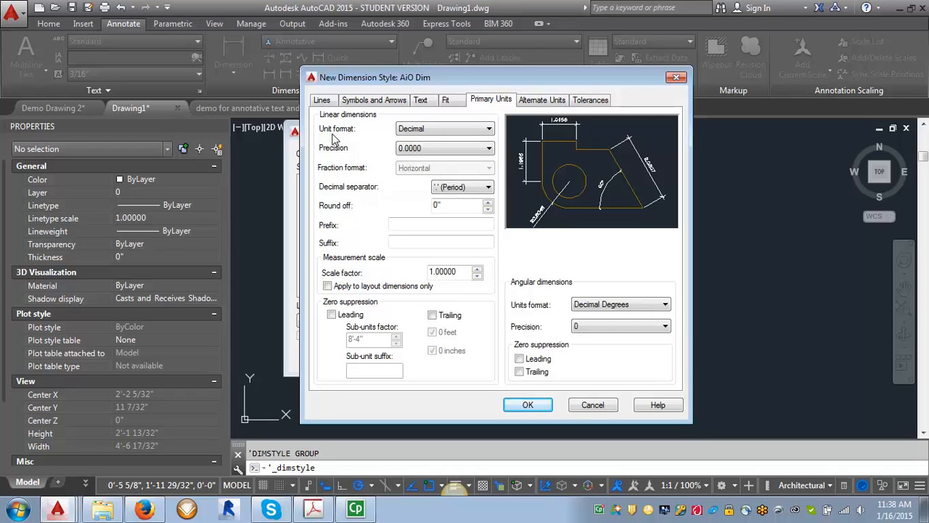
click(428, 133)
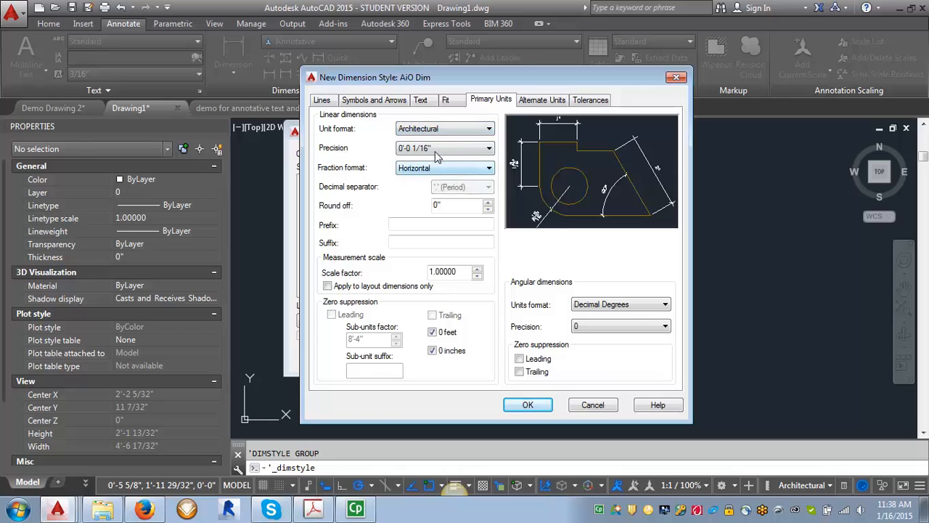
click(435, 149)
click(409, 160)
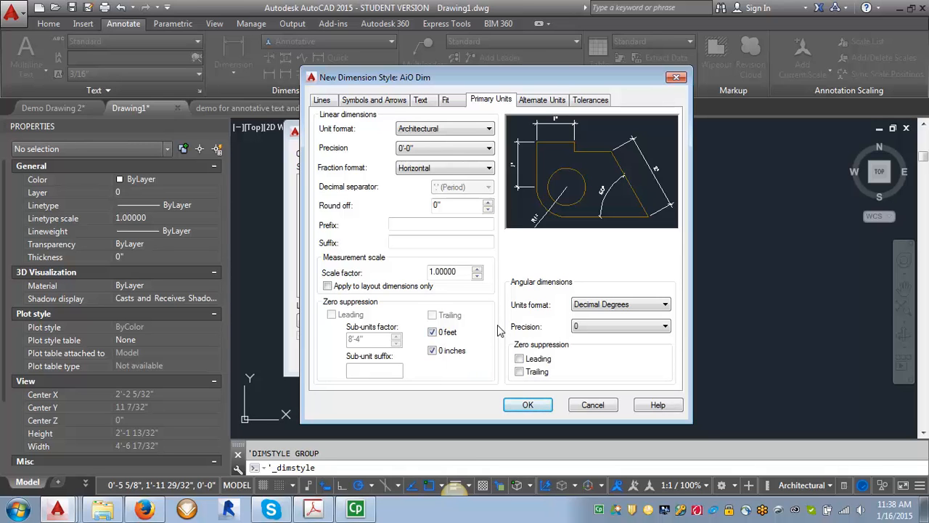
click(433, 351)
click(533, 406)
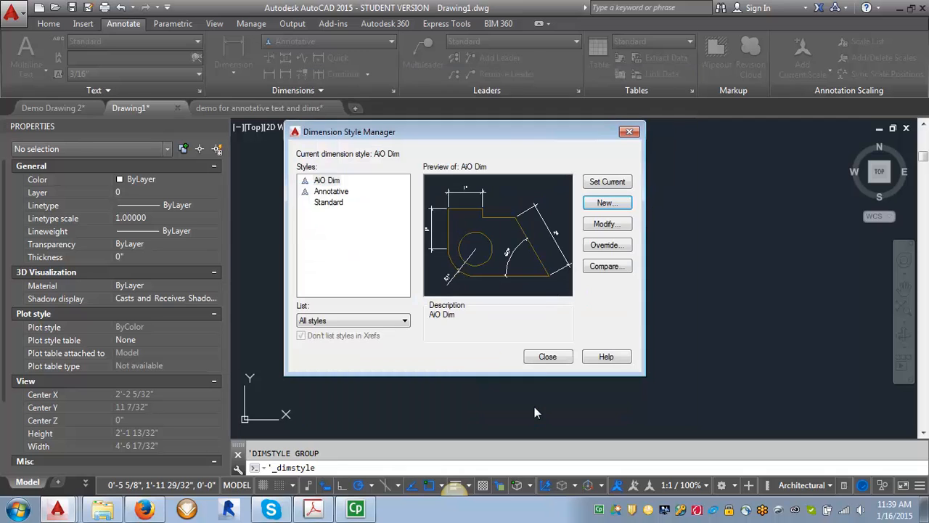
Close the Dimension Style Manager and review AiO Dim in the current dimension style list.
click(549, 356)
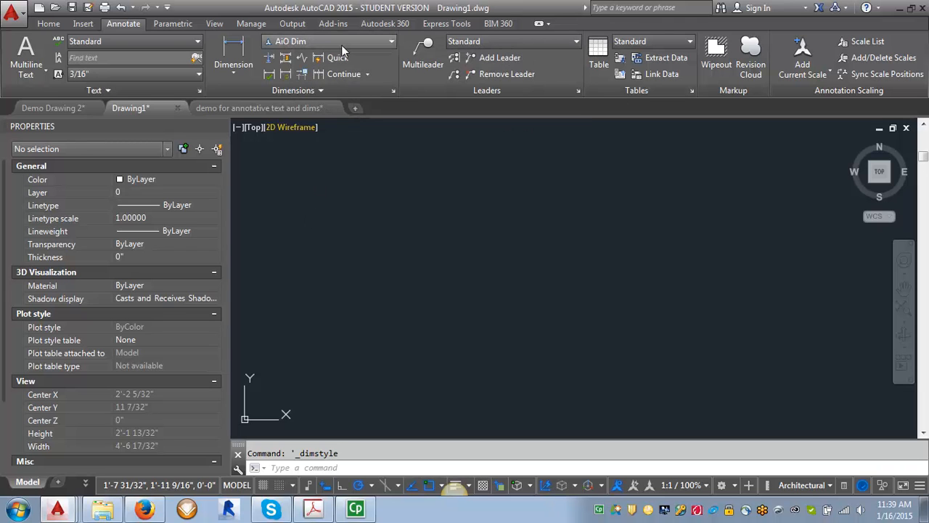
click(392, 42)
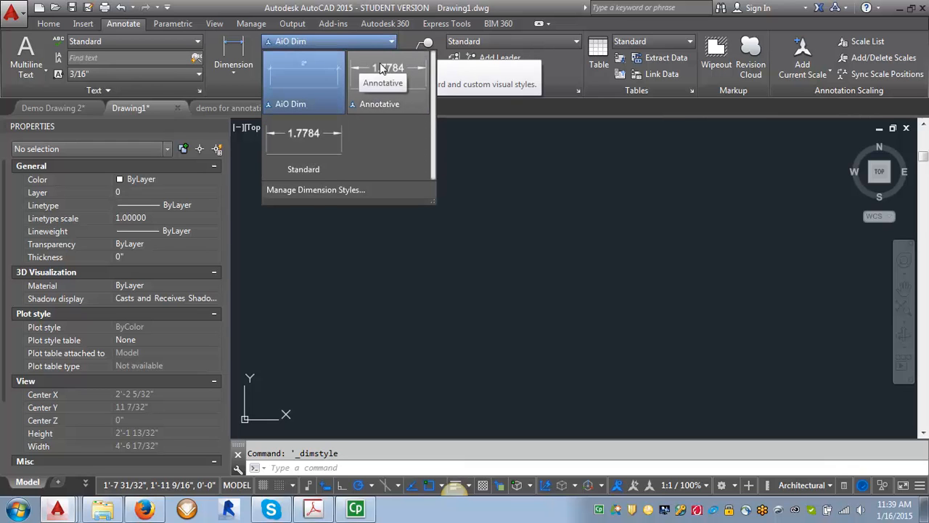
click(540, 202)
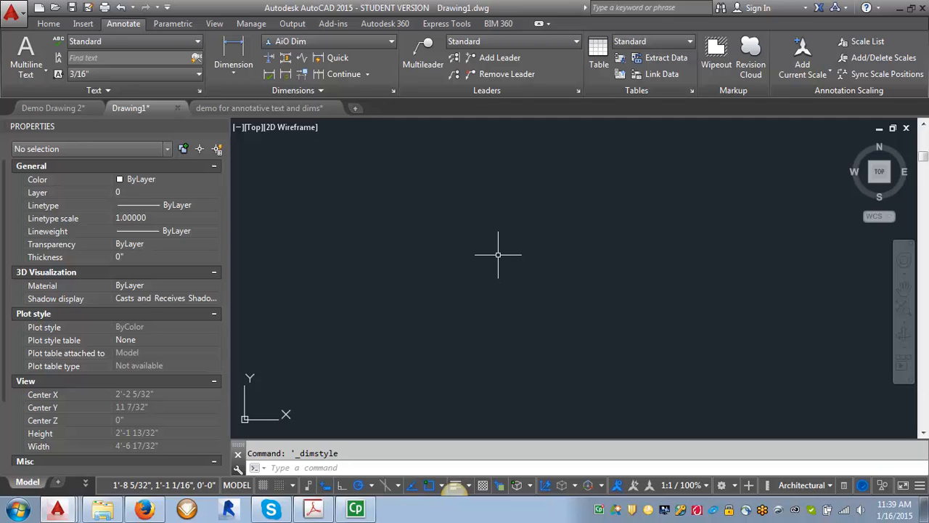